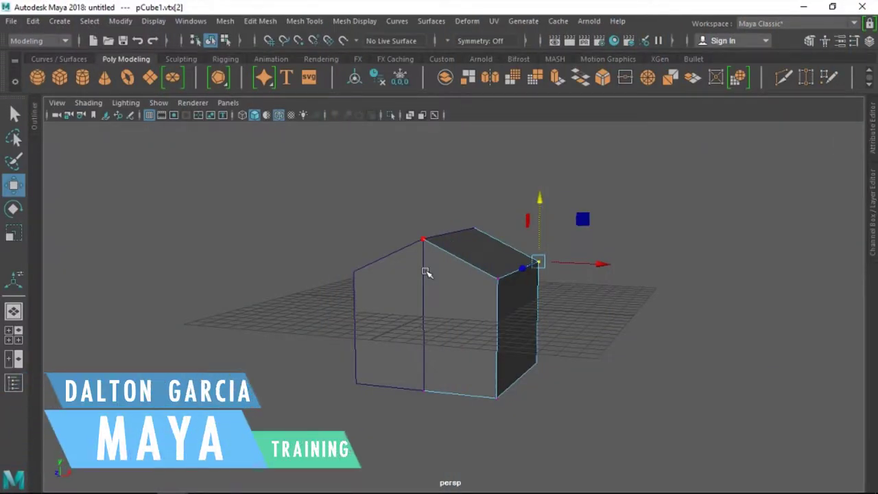
- Undo and redo the roof edit, inspecting the house mesh from several angles
{"action": "right_click_drag", "start_coordinate": [473, 251], "coordinate": [526, 117]}
{"action": "left_click_drag", "start_coordinate": [526, 153], "coordinate": [520, 251], "text": "alt"}
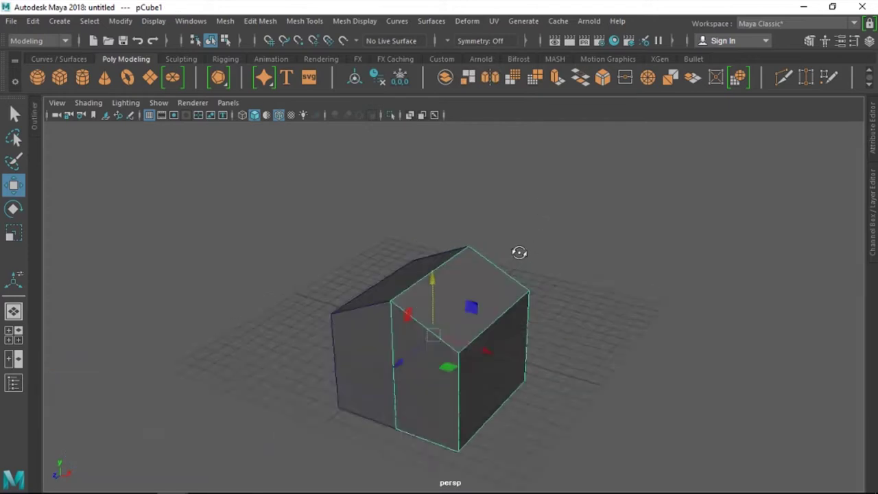
{"action": "key", "text": "ctrl+z"}
{"action": "left_click", "coordinate": [486, 255]}
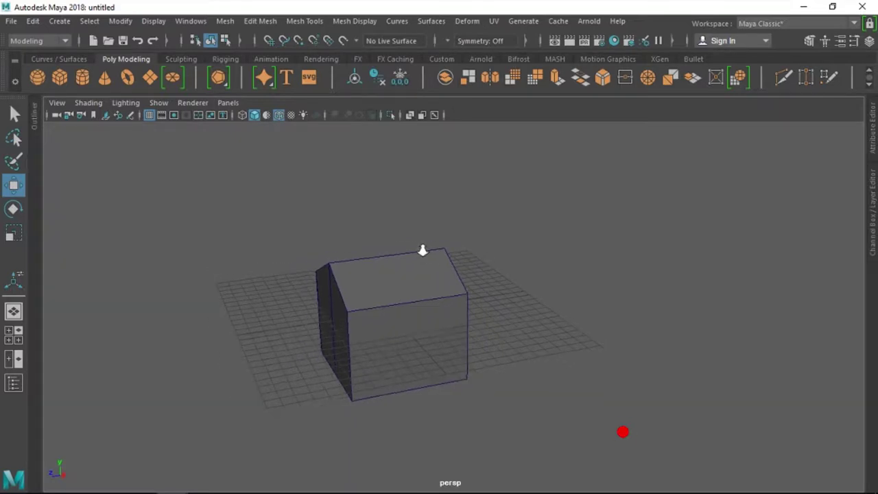
{"action": "left_click_drag", "start_coordinate": [421, 251], "coordinate": [459, 251], "text": "alt"}
{"action": "key", "text": "shift+z"}
{"action": "left_click", "coordinate": [482, 312]}
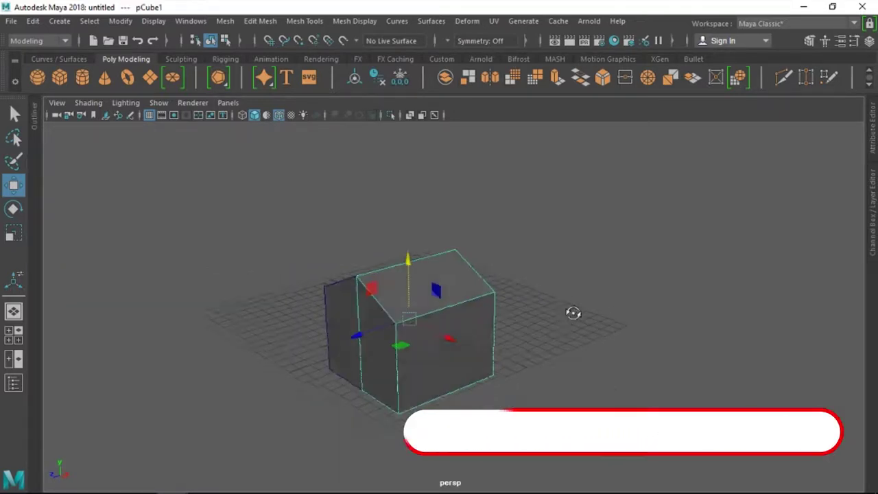
{"action": "mouse_move", "coordinate": [572, 312]}
{"action": "left_mouse_down", "text": "alt"}
{"action": "mouse_move", "coordinate": [529, 315]}
{"action": "mouse_move", "coordinate": [581, 300]}
{"action": "mouse_move", "coordinate": [569, 288]}
{"action": "left_mouse_up", "text": "alt"}
{"action": "left_click", "coordinate": [569, 289]}
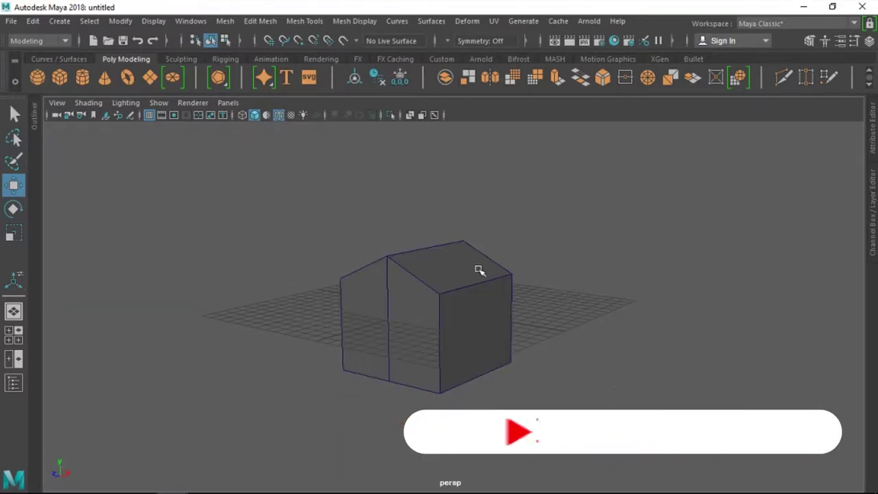
- Delete the front cube pCube2 and then the remaining cube pCube1
{"action": "left_click", "coordinate": [444, 270]}
{"action": "mouse_move", "coordinate": [439, 275]}
{"action": "left_mouse_down", "text": "alt"}
{"action": "mouse_move", "coordinate": [560, 268]}
{"action": "mouse_move", "coordinate": [574, 280]}
{"action": "left_mouse_up", "text": "alt"}
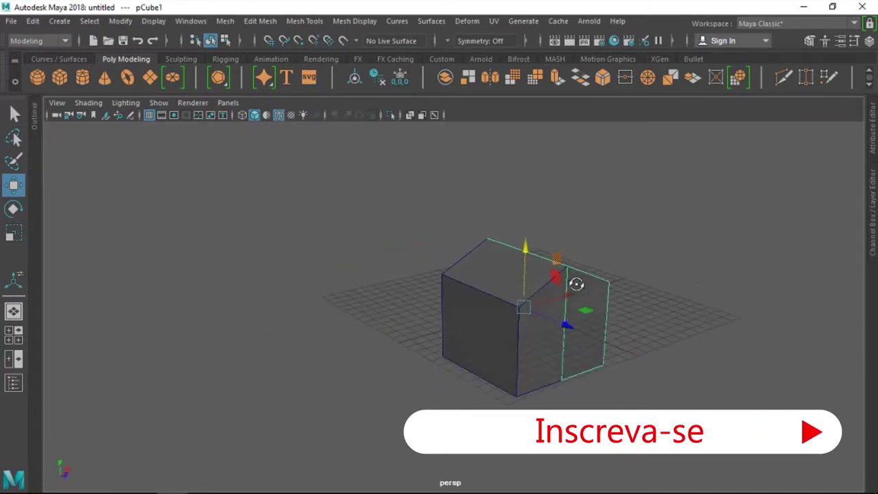
{"action": "left_click", "coordinate": [485, 276]}
{"action": "key", "text": "Delete"}
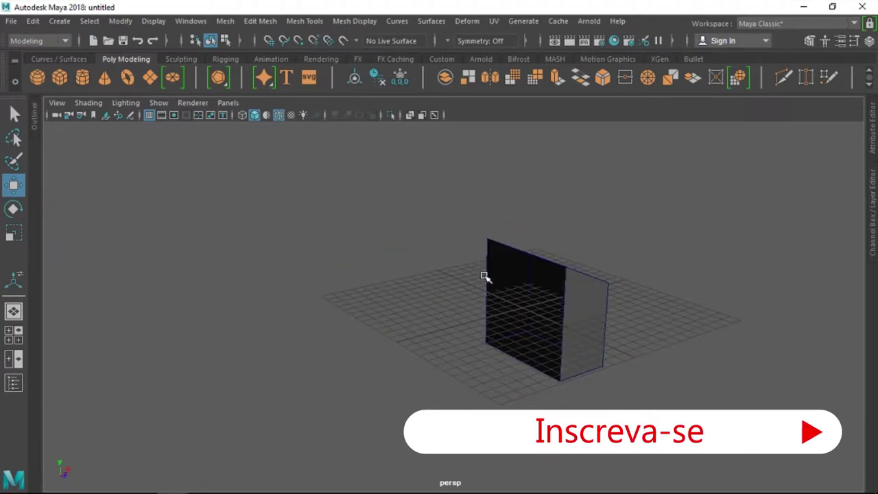
{"action": "mouse_move", "coordinate": [545, 265]}
{"action": "left_mouse_down", "text": "alt"}
{"action": "mouse_move", "coordinate": [316, 293]}
{"action": "mouse_move", "coordinate": [385, 277]}
{"action": "left_mouse_up", "text": "alt"}
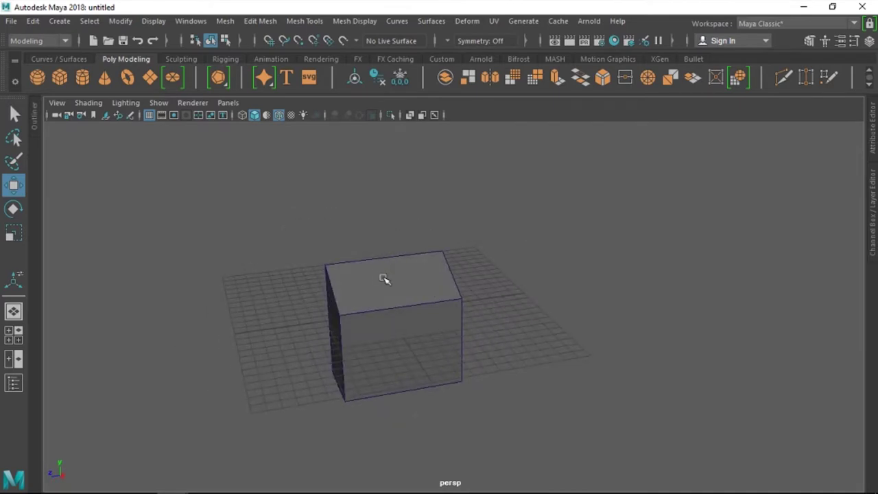
{"action": "left_click", "coordinate": [384, 279]}
{"action": "key", "text": "Delete"}
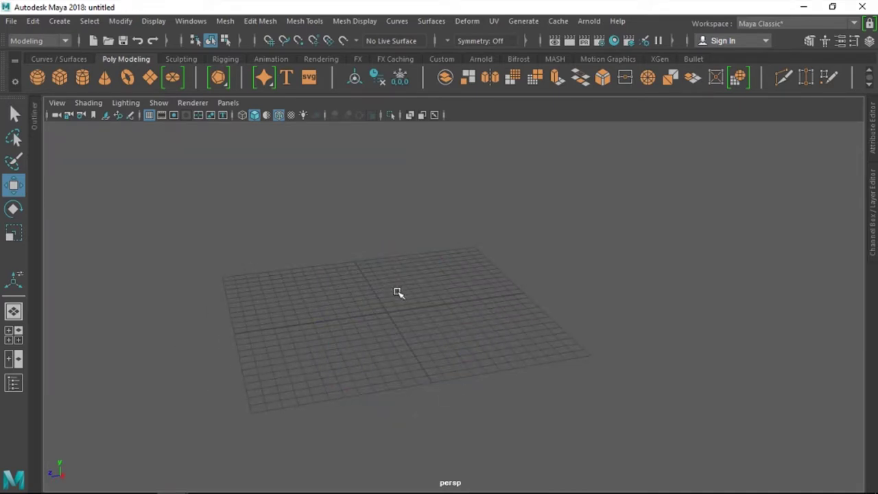
- Create a polygon cube and scale it up uniformly into a large box
{"action": "right_click_drag", "start_coordinate": [398, 292], "coordinate": [383, 254], "text": "shift"}
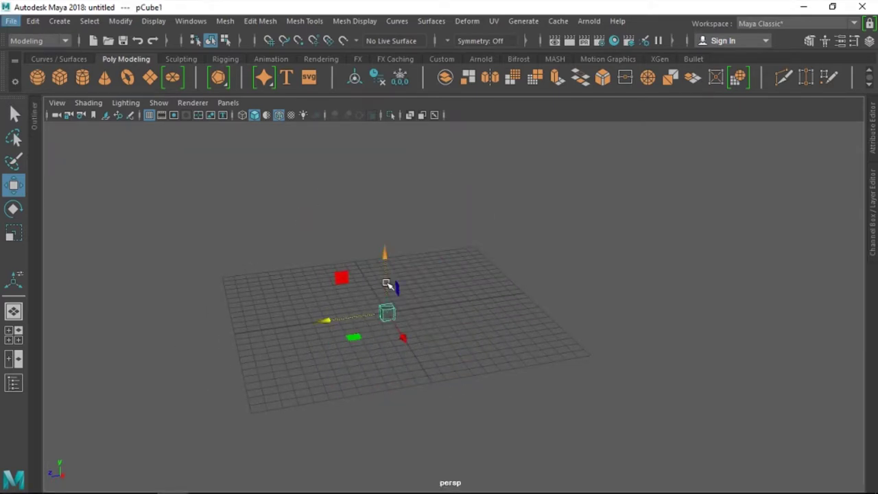
{"action": "key", "text": "r"}
{"action": "left_click_drag", "start_coordinate": [388, 310], "coordinate": [563, 320]}
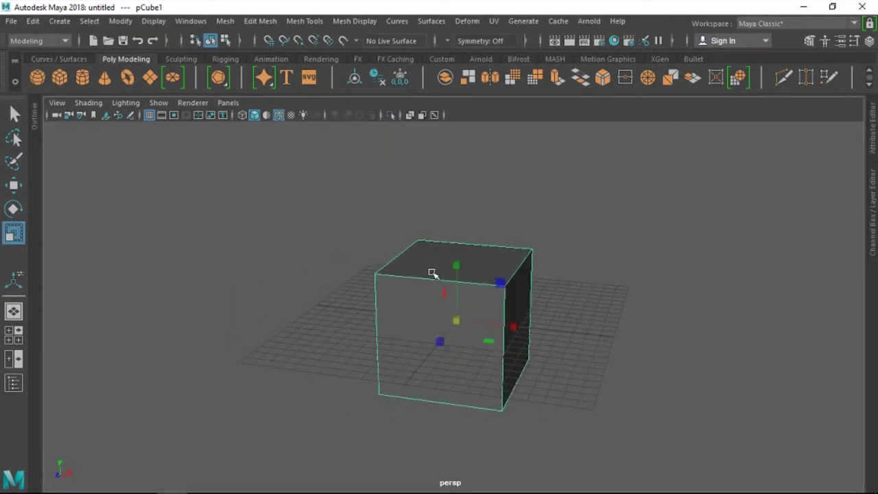
- In vertex mode, select the cube's left and right top front vertices
{"action": "right_click_drag", "start_coordinate": [432, 272], "coordinate": [373, 105]}
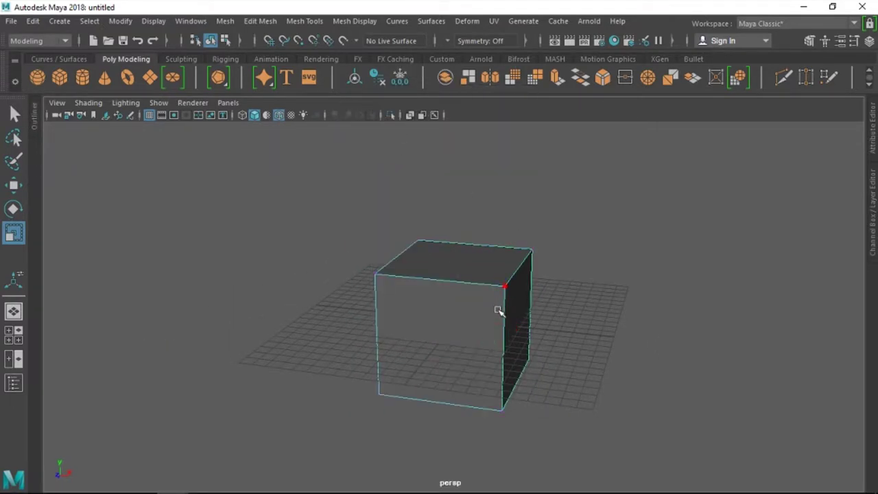
{"action": "left_click_drag", "start_coordinate": [577, 306], "coordinate": [638, 254]}
{"action": "mouse_move", "coordinate": [565, 290]}
{"action": "left_mouse_down", "text": "alt"}
{"action": "mouse_move", "coordinate": [394, 279]}
{"action": "mouse_move", "coordinate": [465, 278]}
{"action": "mouse_move", "coordinate": [466, 312]}
{"action": "left_mouse_up", "text": "alt"}
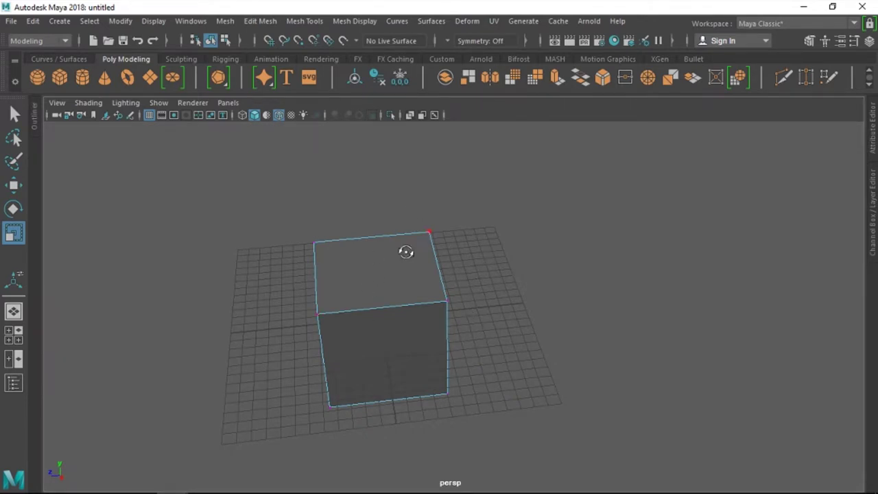
{"action": "mouse_move", "coordinate": [405, 252]}
{"action": "left_mouse_down", "text": "alt"}
{"action": "mouse_move", "coordinate": [439, 254]}
{"action": "mouse_move", "coordinate": [467, 232]}
{"action": "mouse_move", "coordinate": [530, 254]}
{"action": "left_mouse_up", "text": "alt"}
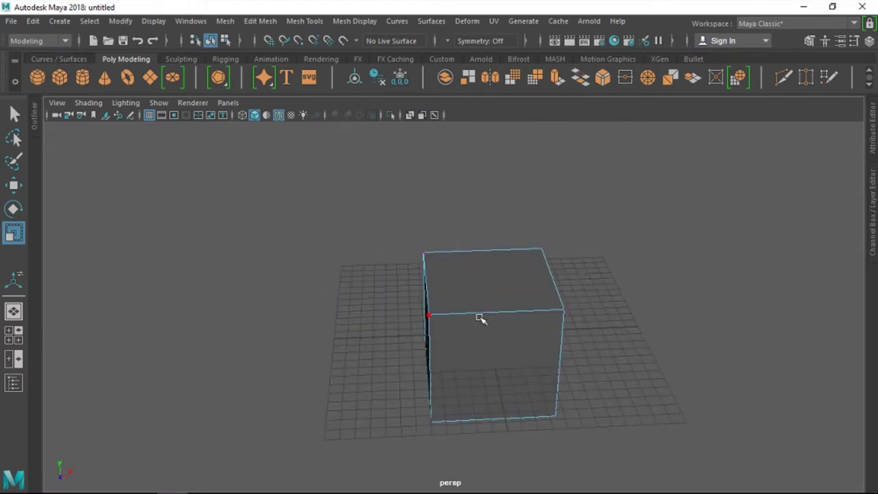
{"action": "left_click", "coordinate": [447, 317]}
{"action": "key", "text": "q"}
{"action": "left_click", "coordinate": [561, 313], "text": "shift"}
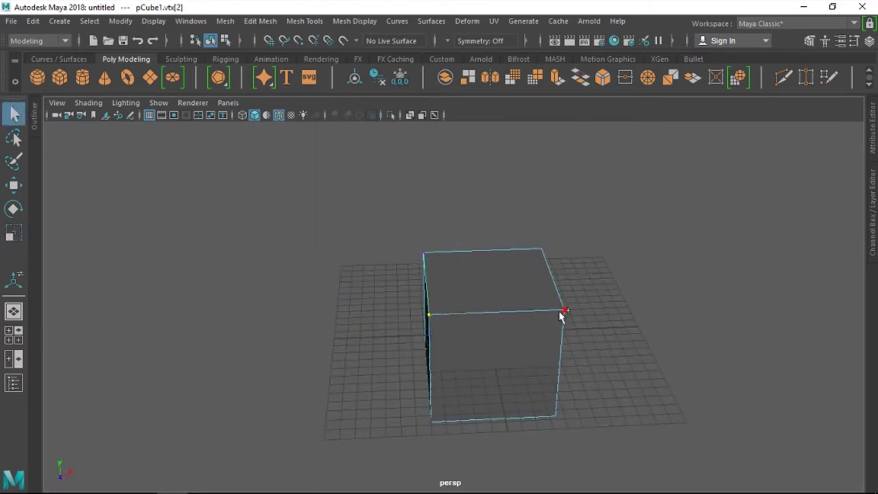
{"action": "left_click_drag", "start_coordinate": [708, 324], "coordinate": [673, 313], "text": "alt"}
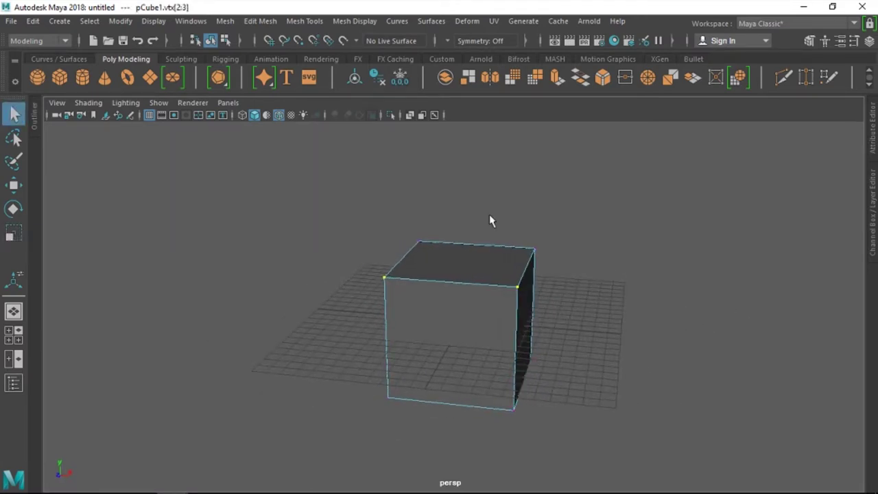
- Merge the first pair of top vertices with Edit Mesh > Merge
{"action": "left_click", "coordinate": [261, 21]}
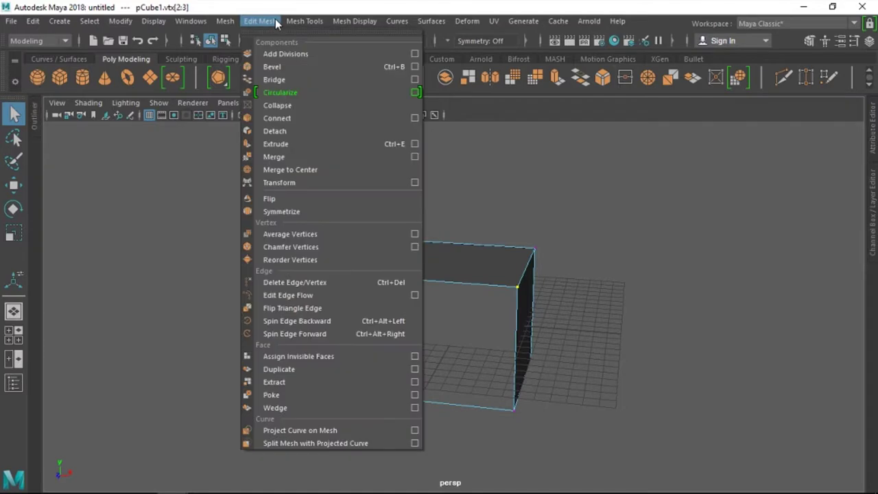
{"action": "left_click", "coordinate": [289, 158]}
{"action": "mouse_move", "coordinate": [619, 293]}
{"action": "left_mouse_down", "text": "alt"}
{"action": "mouse_move", "coordinate": [413, 316]}
{"action": "mouse_move", "coordinate": [447, 287]}
{"action": "mouse_move", "coordinate": [439, 275]}
{"action": "left_mouse_up", "text": "alt"}
- Marquee-select the opposite top corner vertices and merge them into the ridge
{"action": "left_click_drag", "start_coordinate": [257, 209], "coordinate": [325, 265]}
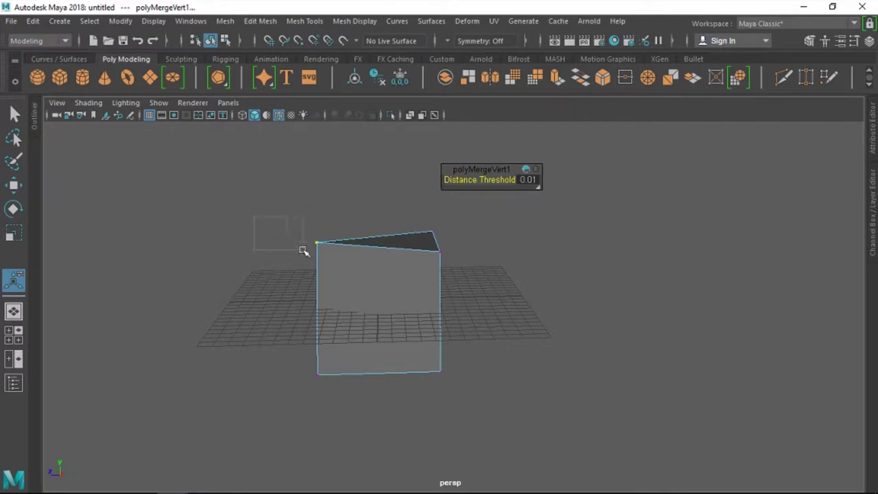
{"action": "left_click_drag", "start_coordinate": [581, 245], "coordinate": [564, 245], "text": "alt"}
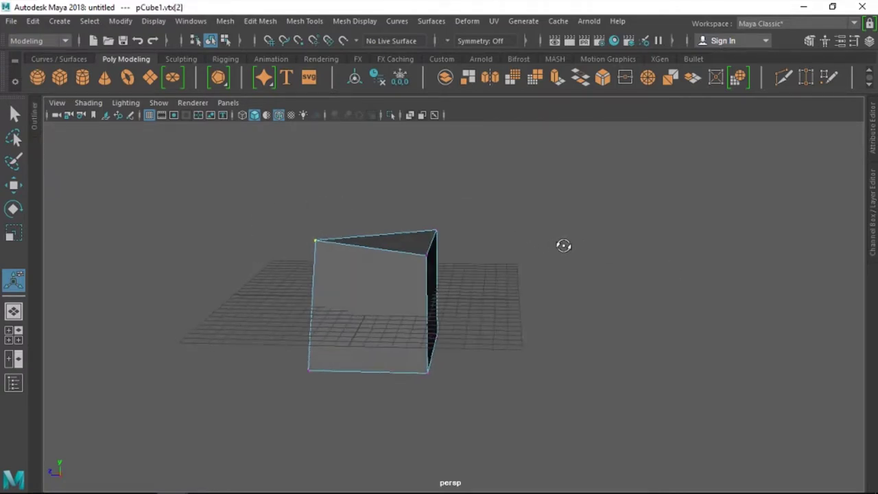
{"action": "mouse_move", "coordinate": [409, 201]}
{"action": "left_mouse_down"}
{"action": "mouse_move", "coordinate": [485, 278]}
{"action": "mouse_move", "coordinate": [542, 257]}
{"action": "left_mouse_up"}
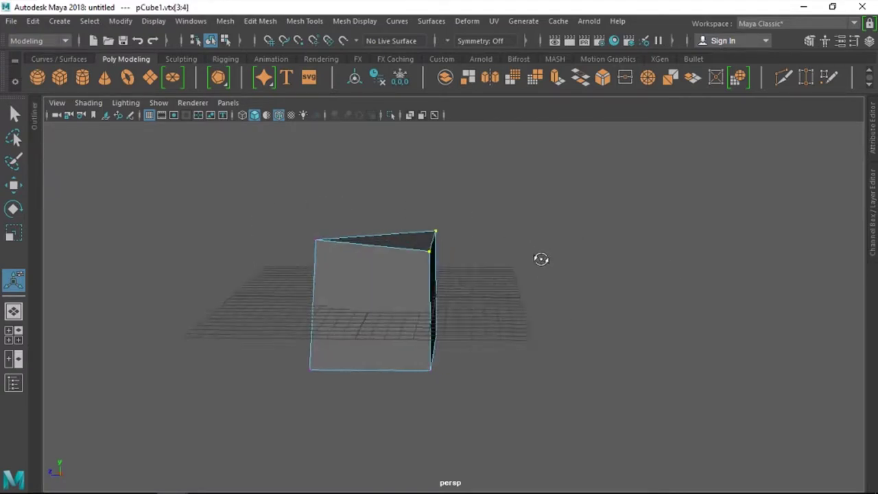
{"action": "left_click", "coordinate": [260, 21]}
{"action": "left_click", "coordinate": [288, 159]}
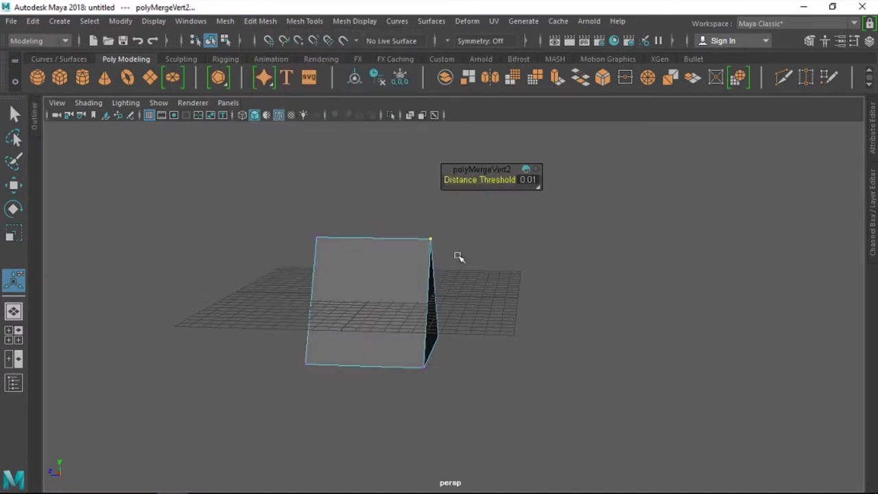
{"action": "left_click_drag", "start_coordinate": [457, 254], "coordinate": [471, 257], "text": "alt"}
{"action": "mouse_move", "coordinate": [271, 200]}
{"action": "left_mouse_down"}
{"action": "mouse_move", "coordinate": [494, 269]}
{"action": "mouse_move", "coordinate": [394, 281]}
{"action": "mouse_move", "coordinate": [427, 300]}
{"action": "mouse_move", "coordinate": [480, 295]}
{"action": "left_mouse_up"}
{"action": "mouse_move", "coordinate": [471, 300]}
{"action": "middle_mouse_down", "text": "alt"}
{"action": "mouse_move", "coordinate": [469, 276]}
{"action": "mouse_move", "coordinate": [383, 288]}
{"action": "middle_mouse_up", "text": "alt"}
{"action": "left_click_drag", "start_coordinate": [383, 289], "coordinate": [388, 304], "text": "alt"}
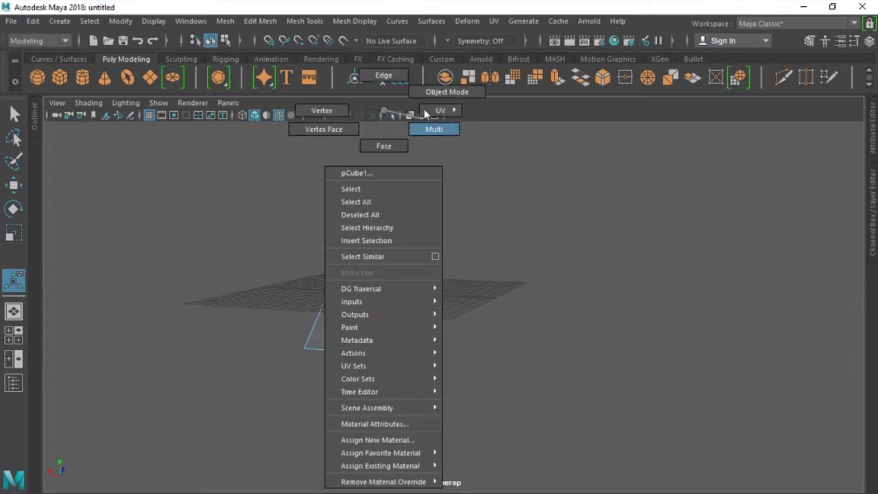
- Switch pCube1 back to Object Mode and reselect the whole prism
{"action": "right_click_drag", "start_coordinate": [383, 270], "coordinate": [437, 215]}
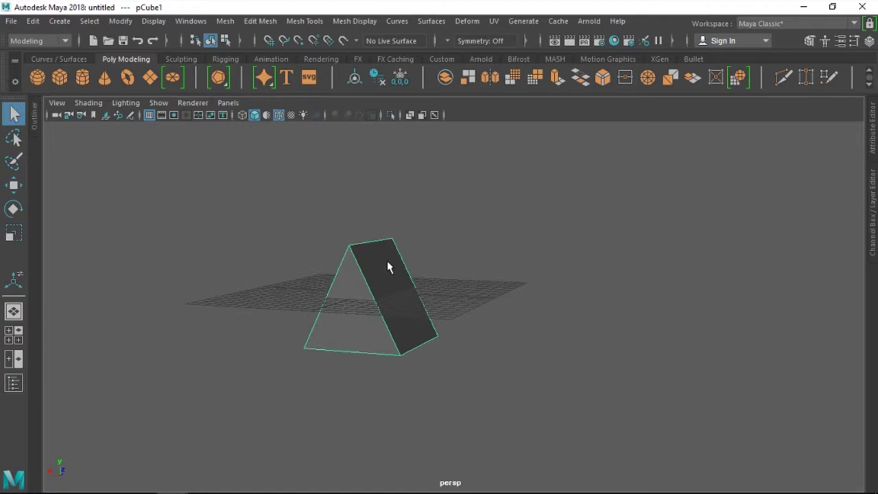
{"action": "mouse_move", "coordinate": [388, 266]}
{"action": "left_mouse_down", "text": "alt"}
{"action": "mouse_move", "coordinate": [373, 268]}
{"action": "mouse_move", "coordinate": [439, 254]}
{"action": "left_mouse_up", "text": "alt"}
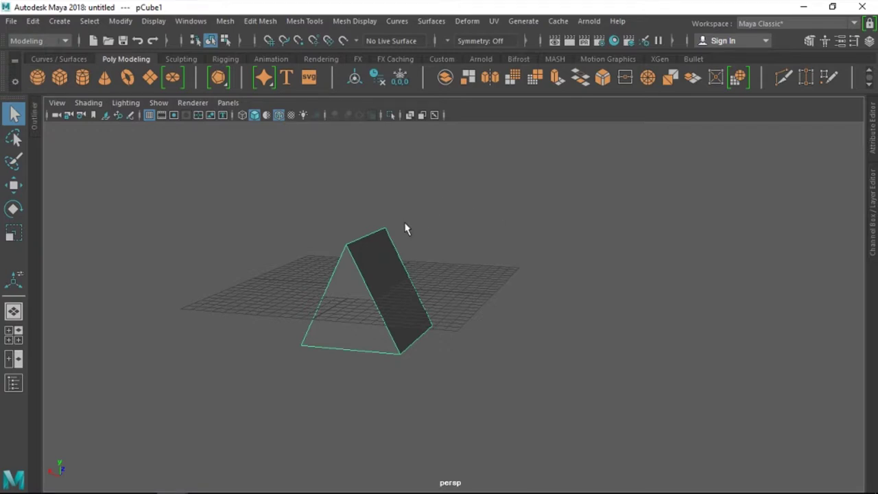
{"action": "left_click", "coordinate": [426, 234]}
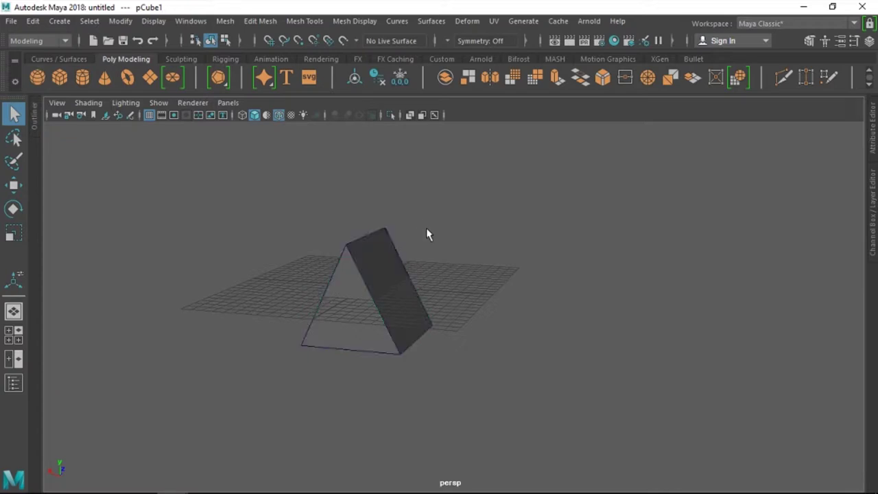
{"action": "left_click", "coordinate": [385, 257]}
{"action": "right_click_drag", "start_coordinate": [386, 110], "coordinate": [409, 113]}
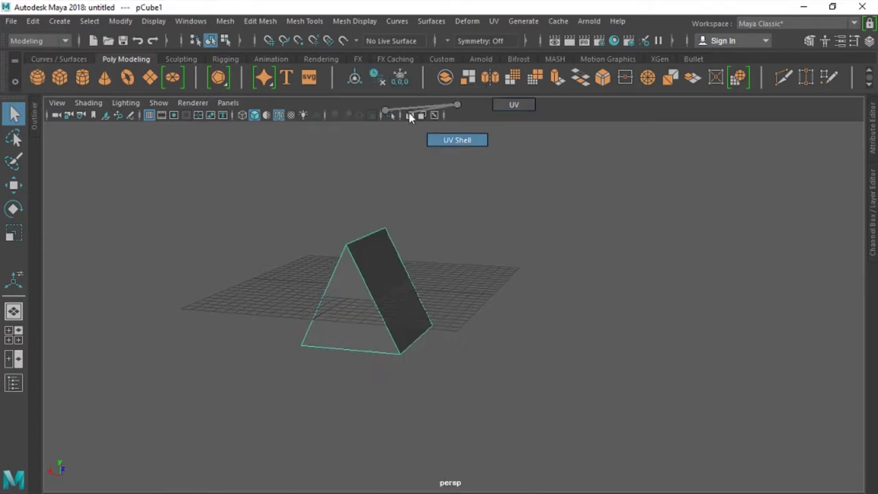
{"action": "left_click", "coordinate": [440, 194]}
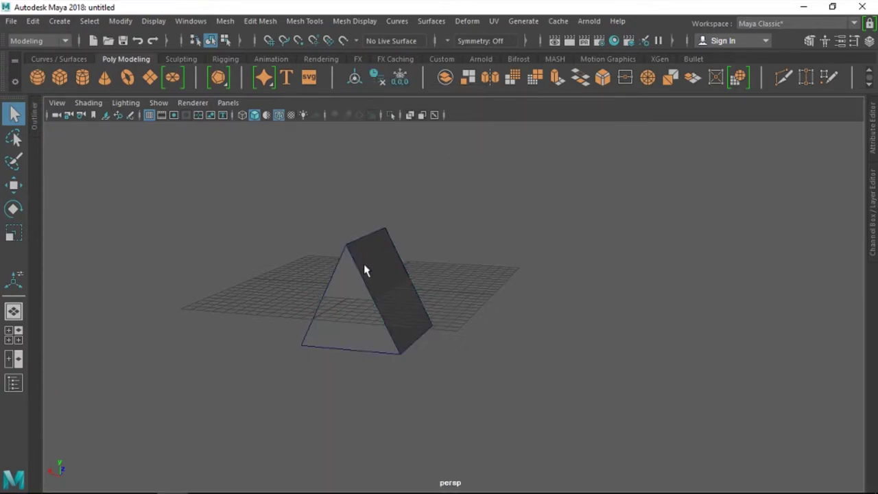
{"action": "left_click", "coordinate": [407, 270]}
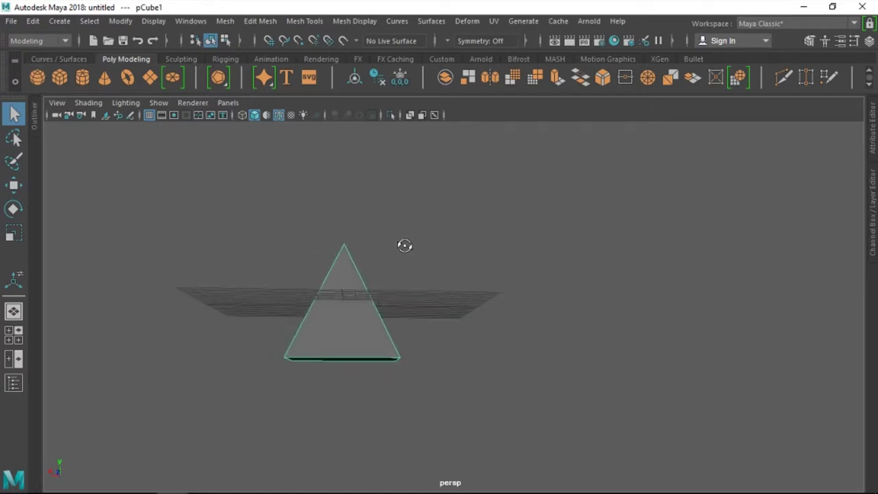
- Duplicate the prism as pCube2 and move the copy down along Y
{"action": "mouse_move", "coordinate": [375, 262]}
{"action": "left_mouse_down", "text": "alt"}
{"action": "mouse_move", "coordinate": [395, 281]}
{"action": "mouse_move", "coordinate": [442, 277]}
{"action": "mouse_move", "coordinate": [471, 165]}
{"action": "mouse_move", "coordinate": [432, 196]}
{"action": "mouse_move", "coordinate": [433, 218]}
{"action": "left_mouse_up", "text": "alt"}
{"action": "key", "text": "w"}
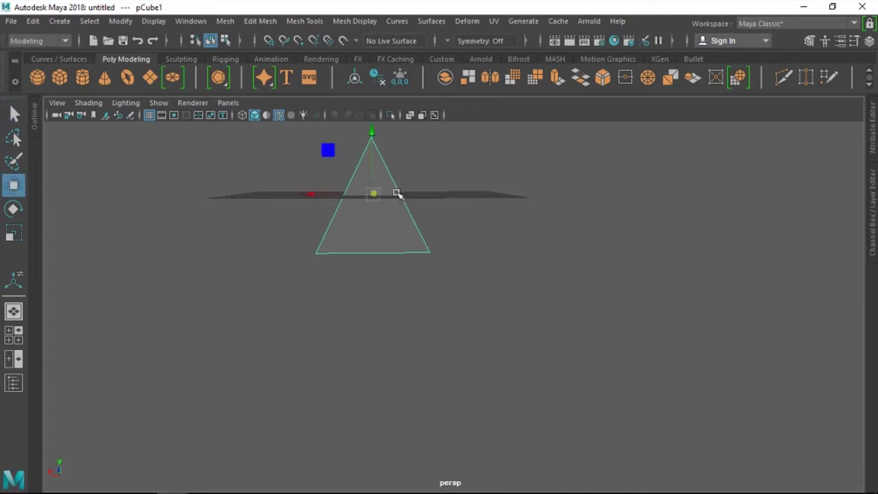
{"action": "left_click", "coordinate": [32, 20]}
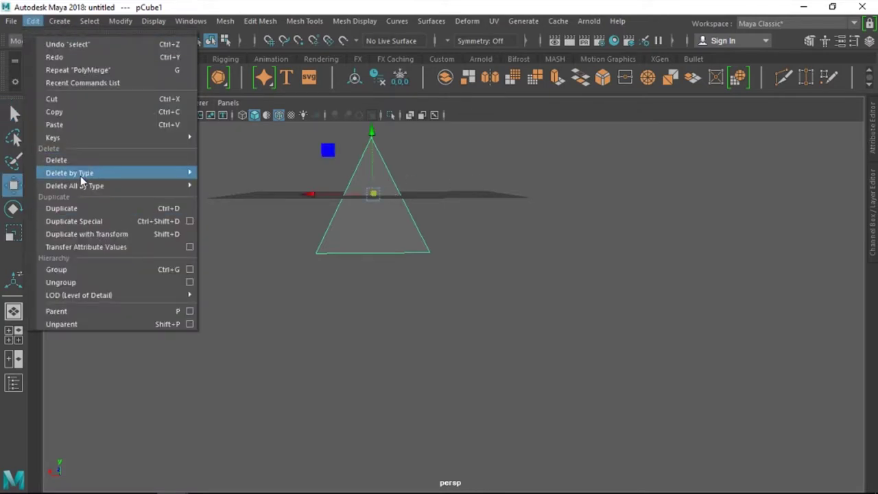
{"action": "left_click", "coordinate": [87, 212]}
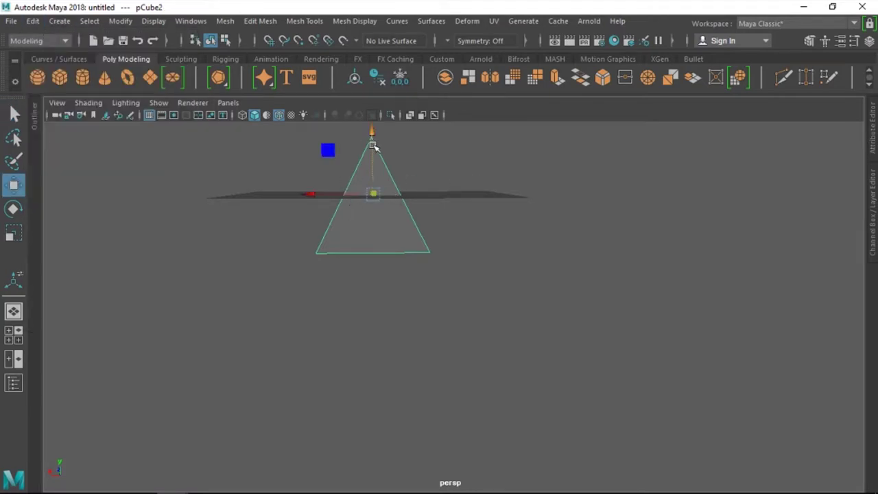
{"action": "mouse_move", "coordinate": [372, 135]}
{"action": "left_mouse_down"}
{"action": "mouse_move", "coordinate": [376, 271]}
{"action": "mouse_move", "coordinate": [417, 270]}
{"action": "left_mouse_up"}
- Rotate pCube2 upside down so its ridge points below the upright prism
{"action": "key", "text": "e"}
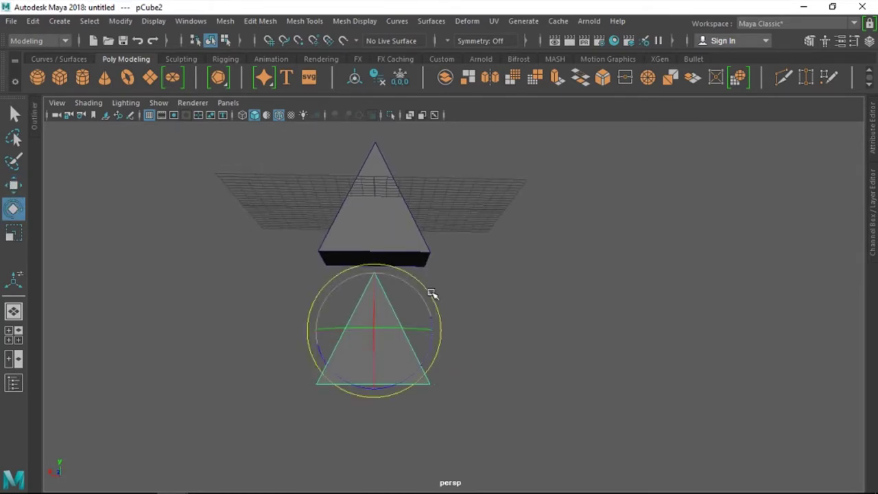
{"action": "mouse_move", "coordinate": [572, 366]}
{"action": "left_mouse_down", "text": "alt"}
{"action": "mouse_move", "coordinate": [533, 377]}
{"action": "mouse_move", "coordinate": [544, 390]}
{"action": "left_mouse_up", "text": "alt"}
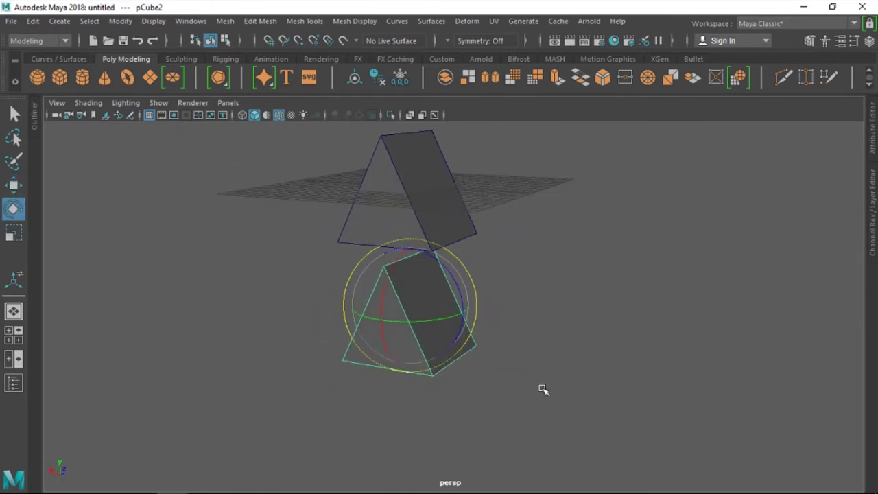
{"action": "left_click_drag", "start_coordinate": [524, 354], "coordinate": [522, 349], "text": "alt"}
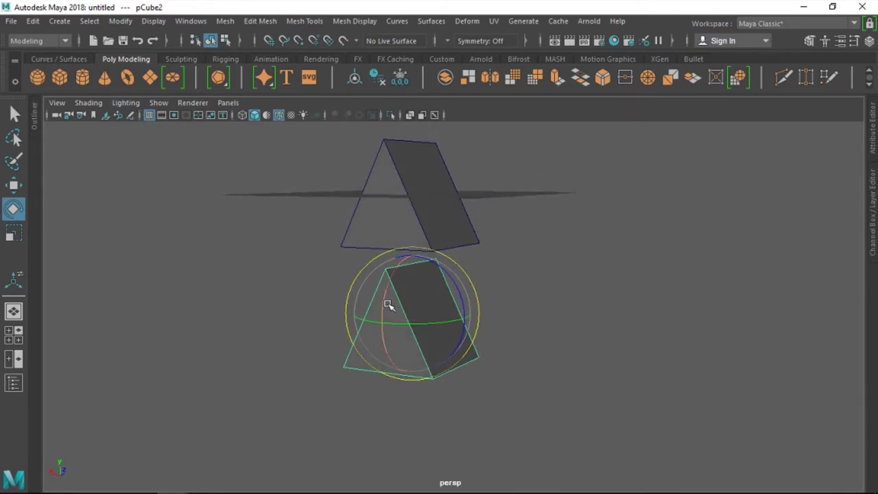
{"action": "left_click_drag", "start_coordinate": [384, 306], "coordinate": [490, 161]}
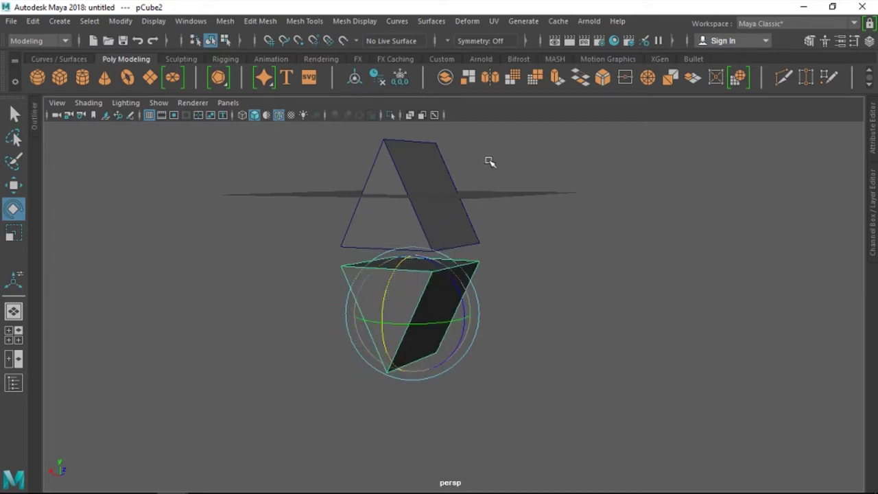
{"action": "mouse_move", "coordinate": [572, 283]}
{"action": "left_mouse_down", "text": "alt"}
{"action": "mouse_move", "coordinate": [441, 290]}
{"action": "mouse_move", "coordinate": [504, 243]}
{"action": "mouse_move", "coordinate": [627, 297]}
{"action": "mouse_move", "coordinate": [566, 251]}
{"action": "mouse_move", "coordinate": [567, 292]}
{"action": "mouse_move", "coordinate": [535, 294]}
{"action": "left_mouse_up", "text": "alt"}
{"action": "key", "text": "q"}
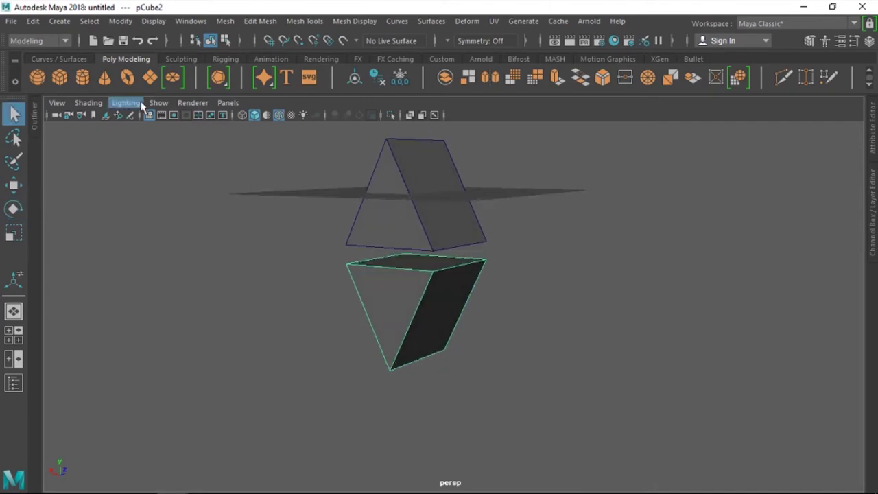
- Turn off the ground grid display in the viewport
{"action": "mouse_move", "coordinate": [435, 295]}
{"action": "left_mouse_down", "text": "alt"}
{"action": "mouse_move", "coordinate": [563, 286]}
{"action": "mouse_move", "coordinate": [533, 260]}
{"action": "mouse_move", "coordinate": [557, 292]}
{"action": "left_mouse_up", "text": "alt"}
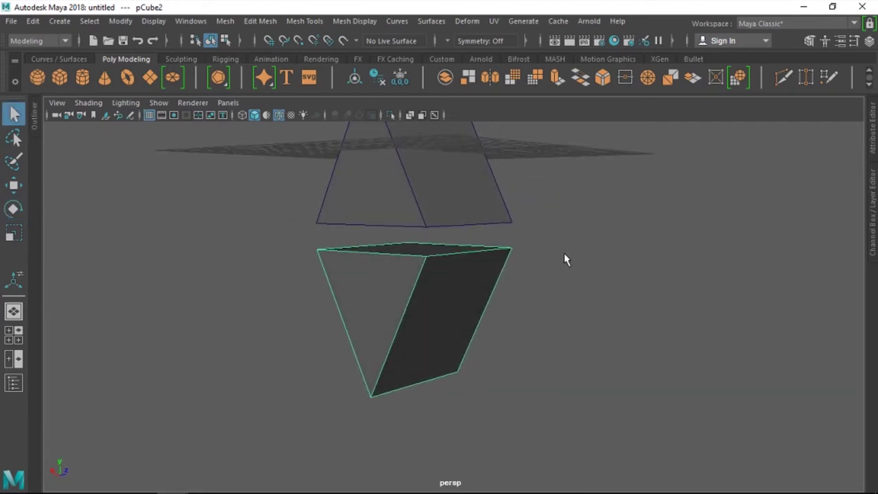
{"action": "mouse_move", "coordinate": [564, 259]}
{"action": "left_mouse_down", "text": "alt"}
{"action": "mouse_move", "coordinate": [562, 226]}
{"action": "mouse_move", "coordinate": [592, 255]}
{"action": "mouse_move", "coordinate": [510, 210]}
{"action": "mouse_move", "coordinate": [512, 323]}
{"action": "mouse_move", "coordinate": [444, 316]}
{"action": "left_mouse_up", "text": "alt"}
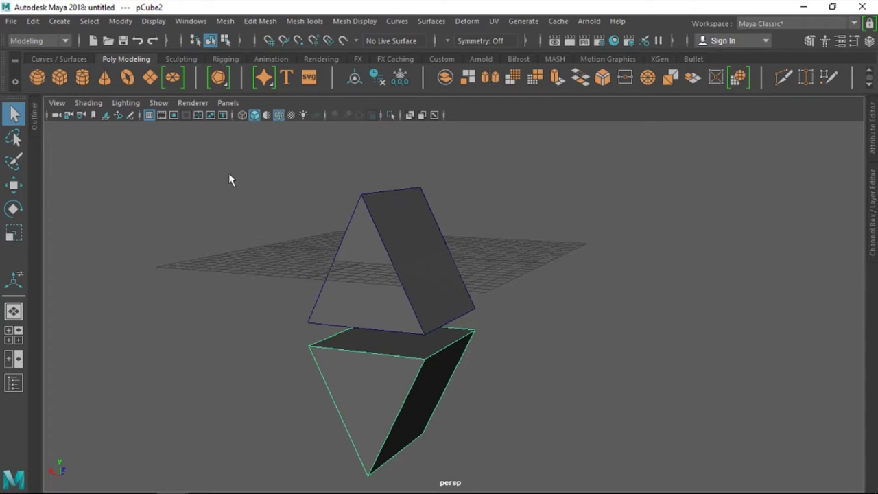
{"action": "left_click", "coordinate": [150, 116]}
{"action": "left_click_drag", "start_coordinate": [555, 277], "coordinate": [546, 316], "text": "alt"}
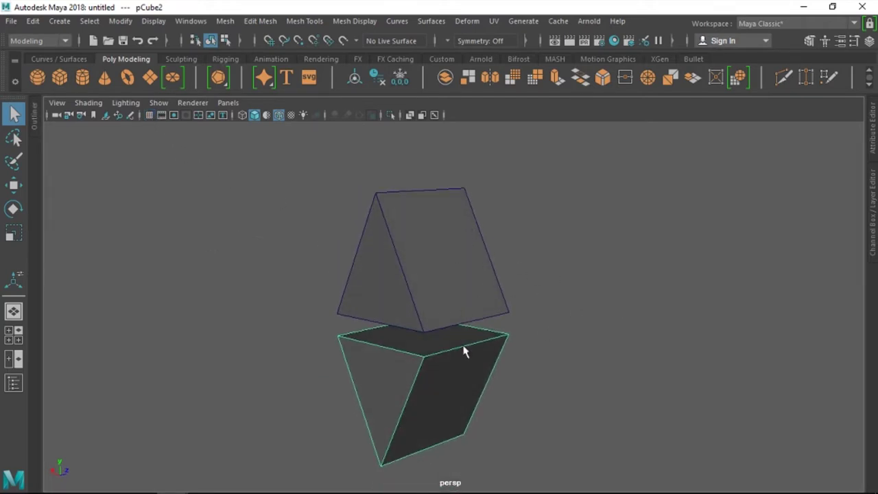
- Select both prisms and combine them with Mesh > Combine into pCube3
{"action": "left_click", "coordinate": [542, 315]}
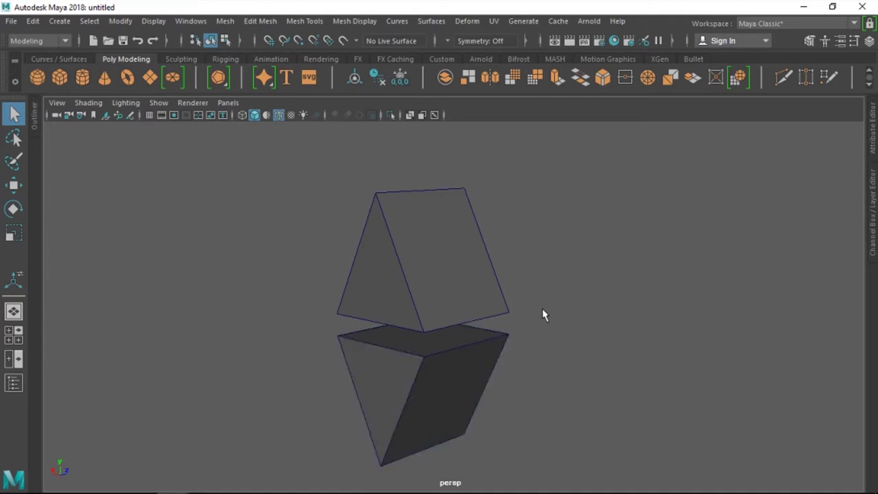
{"action": "left_click", "coordinate": [468, 288]}
{"action": "left_click", "coordinate": [479, 360], "text": "shift"}
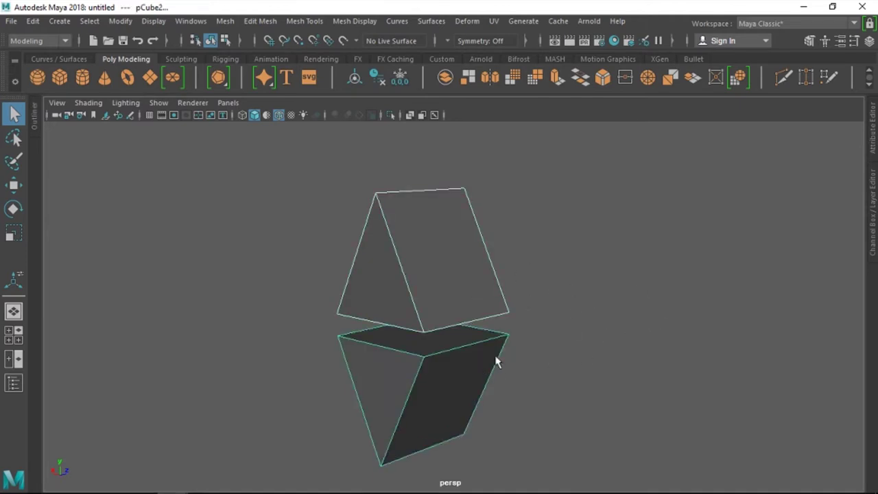
{"action": "left_click", "coordinate": [225, 22]}
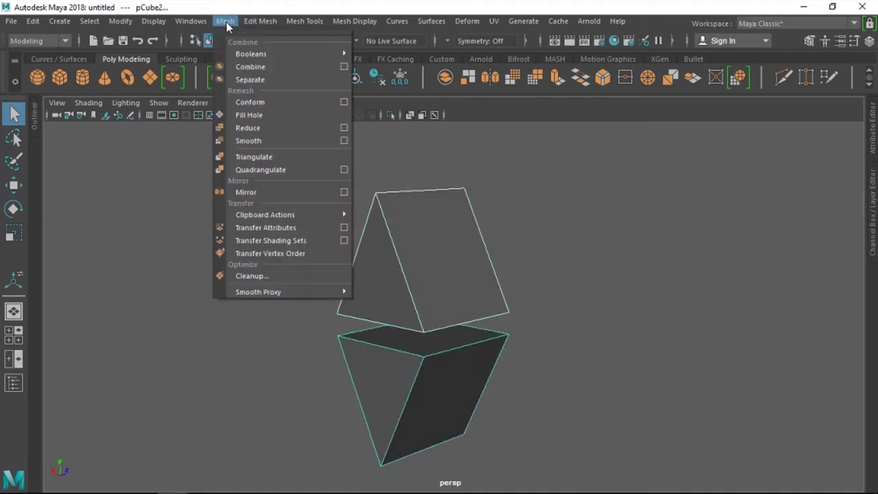
{"action": "left_click", "coordinate": [247, 71]}
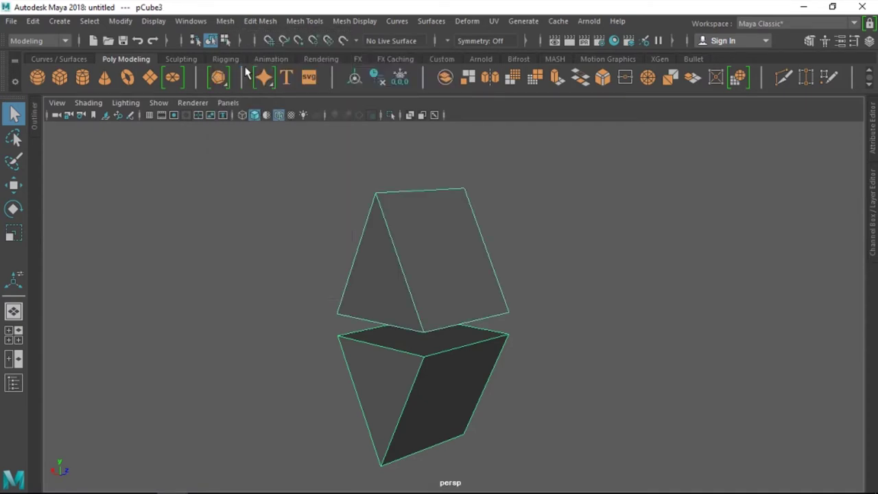
- Delete the upper prism's bottom face and the lower prism's top face
{"action": "left_click", "coordinate": [515, 292]}
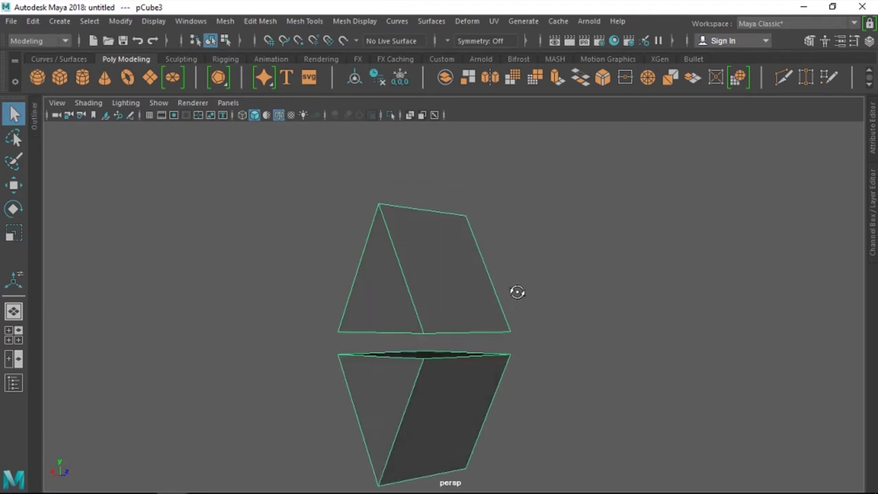
{"action": "right_click", "coordinate": [460, 278]}
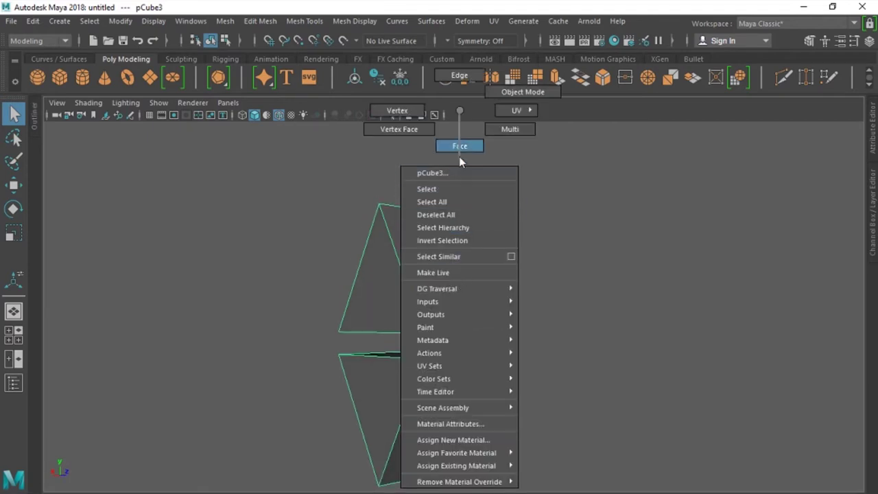
{"action": "right_click_drag", "start_coordinate": [459, 193], "coordinate": [459, 154]}
{"action": "left_click", "coordinate": [462, 360]}
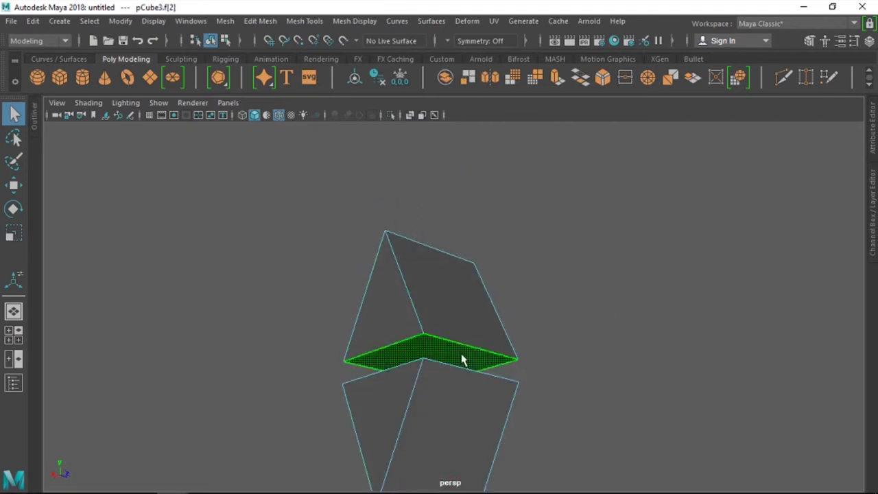
{"action": "key", "text": "Delete"}
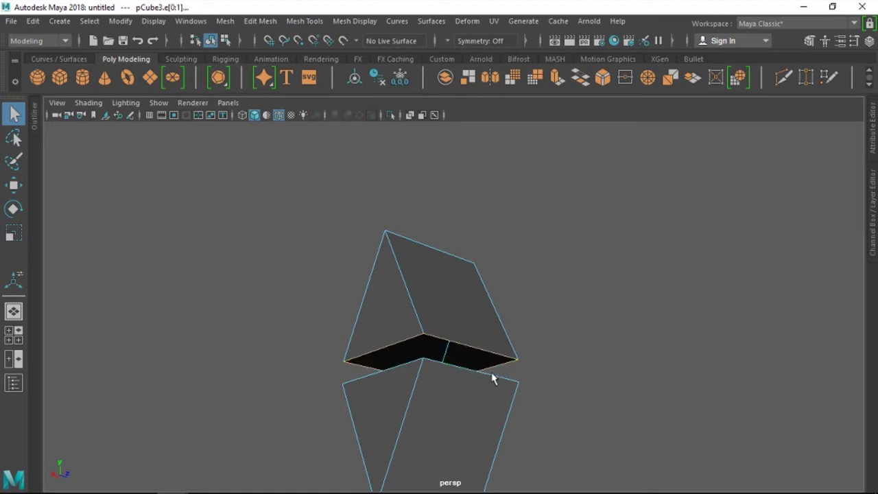
{"action": "mouse_move", "coordinate": [492, 379]}
{"action": "left_mouse_down", "text": "alt"}
{"action": "mouse_move", "coordinate": [535, 405]}
{"action": "mouse_move", "coordinate": [475, 339]}
{"action": "left_mouse_up", "text": "alt"}
{"action": "left_click", "coordinate": [469, 330]}
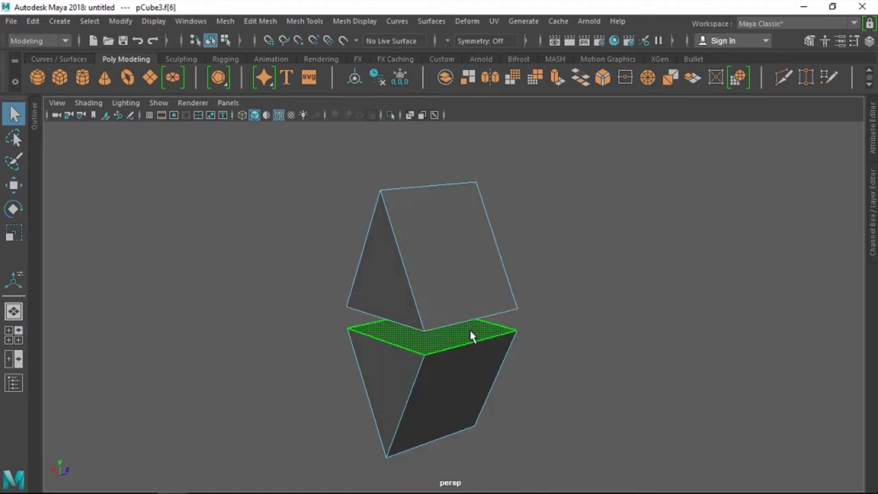
{"action": "key", "text": "Delete"}
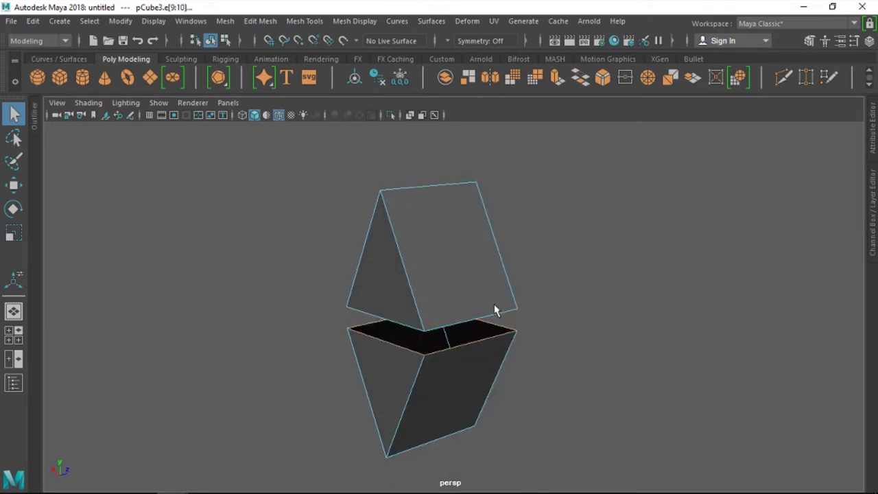
- Switch to vertex mode and select the left seam corner vertices
{"action": "mouse_move", "coordinate": [487, 291]}
{"action": "right_mouse_down"}
{"action": "mouse_move", "coordinate": [507, 108]}
{"action": "mouse_move", "coordinate": [551, 91]}
{"action": "right_mouse_up"}
{"action": "mouse_move", "coordinate": [651, 334]}
{"action": "left_mouse_down", "text": "alt"}
{"action": "mouse_move", "coordinate": [637, 304]}
{"action": "mouse_move", "coordinate": [463, 331]}
{"action": "left_mouse_up", "text": "alt"}
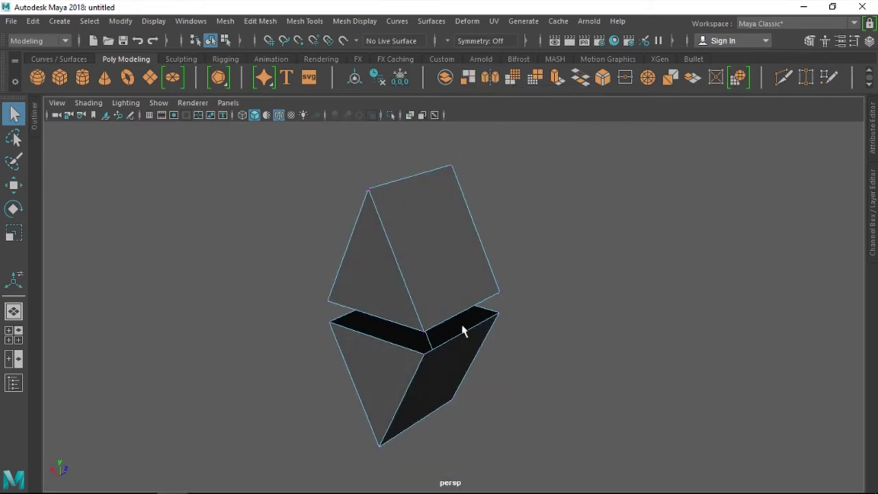
{"action": "left_click", "coordinate": [339, 295]}
- Merge the left seam vertices, then the far-corner vertex pair
{"action": "left_click", "coordinate": [269, 21]}
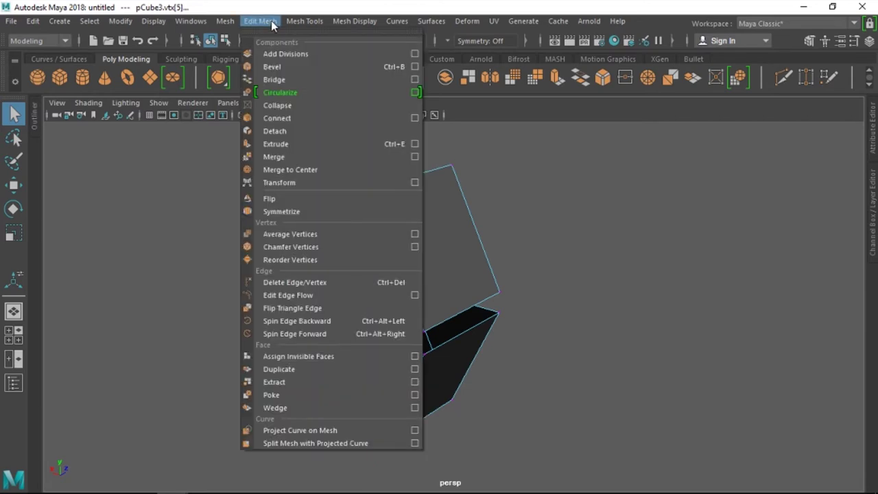
{"action": "left_click", "coordinate": [273, 156]}
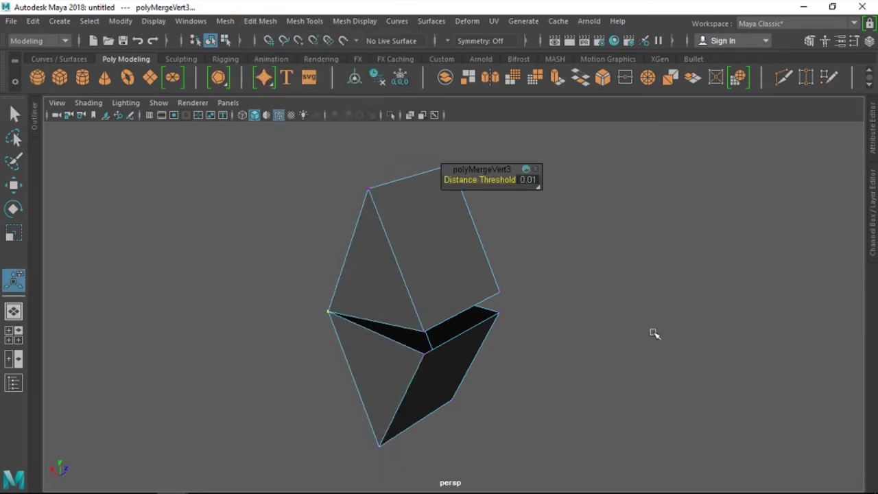
{"action": "mouse_move", "coordinate": [652, 334]}
{"action": "left_mouse_down", "text": "alt"}
{"action": "mouse_move", "coordinate": [631, 313]}
{"action": "mouse_move", "coordinate": [551, 317]}
{"action": "mouse_move", "coordinate": [625, 367]}
{"action": "left_mouse_up", "text": "alt"}
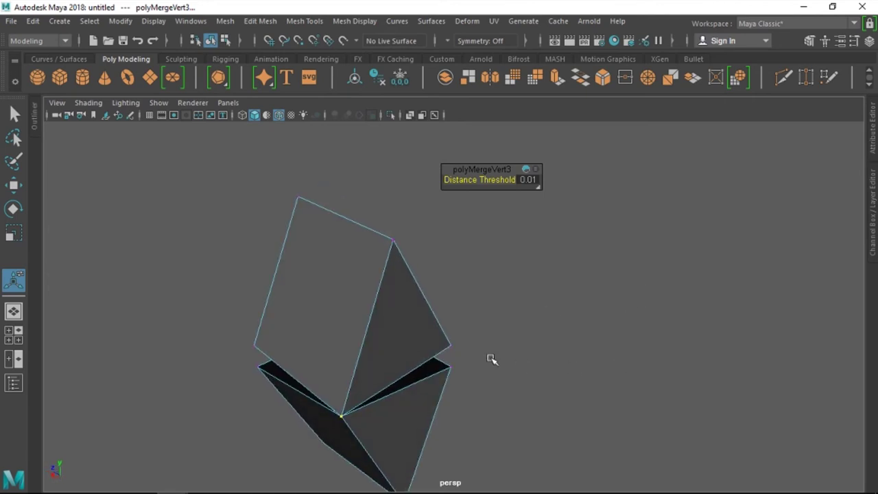
{"action": "left_click", "coordinate": [450, 346]}
{"action": "left_click_drag", "start_coordinate": [558, 368], "coordinate": [537, 345], "text": "alt"}
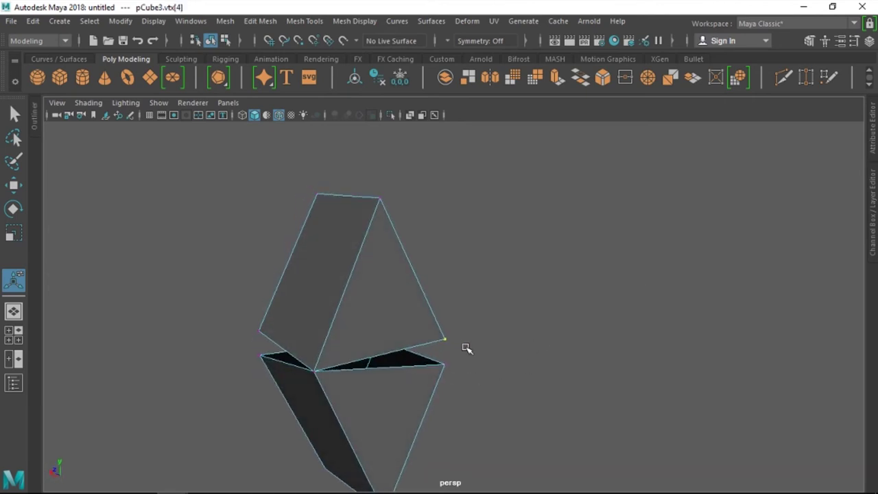
{"action": "mouse_move", "coordinate": [536, 347]}
{"action": "left_mouse_down", "text": "alt"}
{"action": "mouse_move", "coordinate": [535, 357]}
{"action": "mouse_move", "coordinate": [455, 342]}
{"action": "left_mouse_up", "text": "alt"}
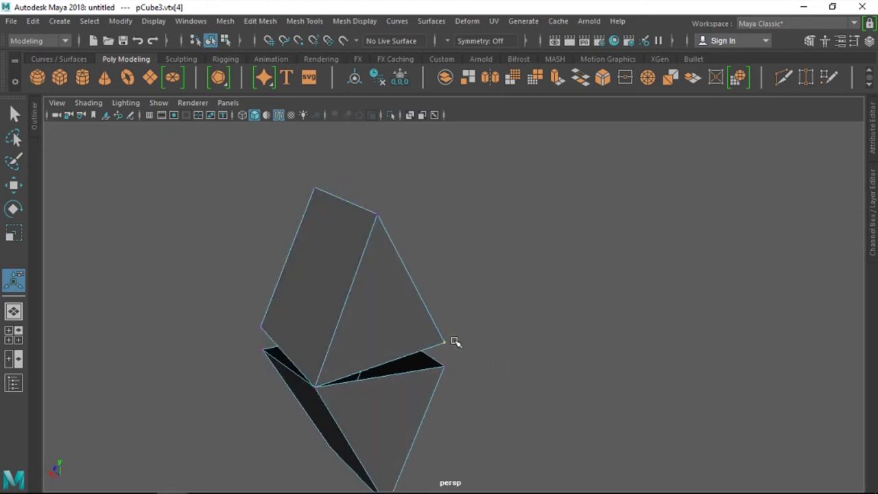
{"action": "left_click", "coordinate": [444, 370], "text": "shift"}
{"action": "key", "text": "g"}
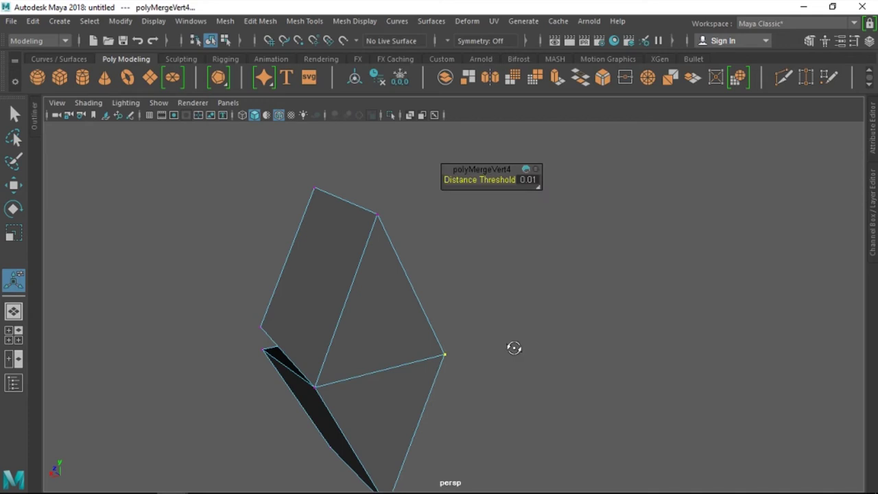
- Merge the right seam corner vertices, then return to Object Mode to inspect the mesh
{"action": "mouse_move", "coordinate": [514, 348]}
{"action": "left_mouse_down", "text": "alt"}
{"action": "mouse_move", "coordinate": [435, 345]}
{"action": "mouse_move", "coordinate": [555, 337]}
{"action": "left_mouse_up", "text": "alt"}
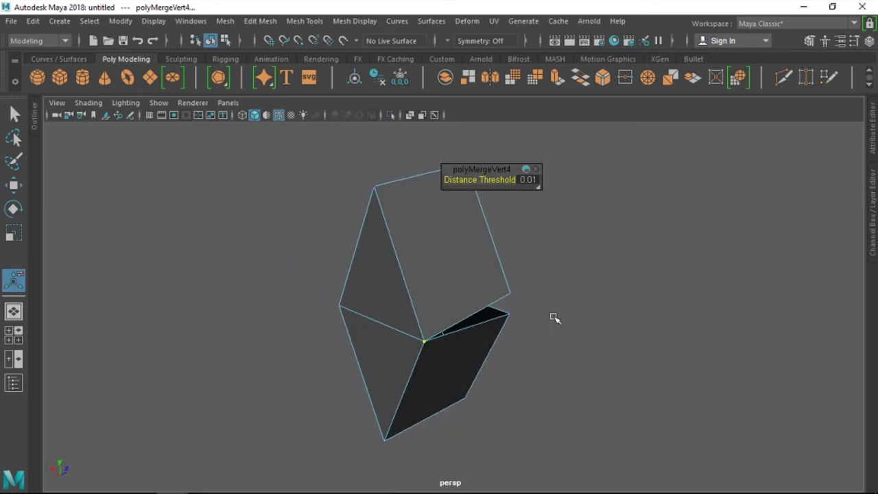
{"action": "left_click_drag", "start_coordinate": [510, 288], "coordinate": [502, 320]}
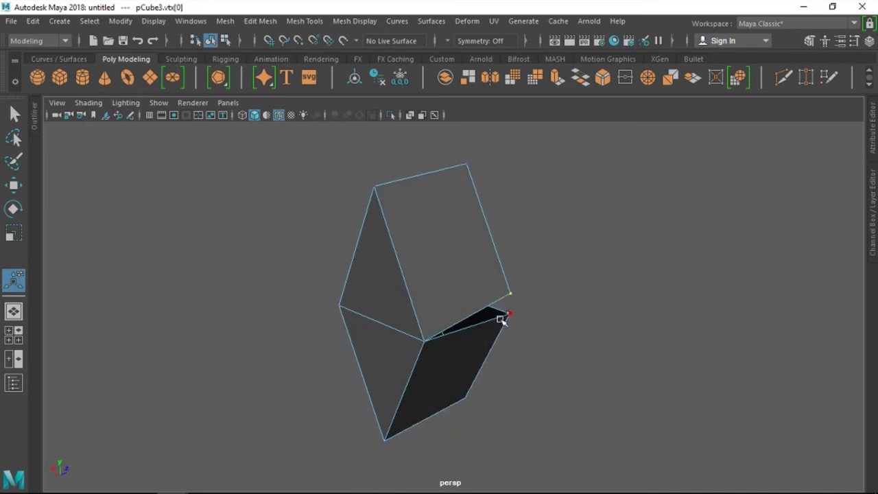
{"action": "key", "text": "g"}
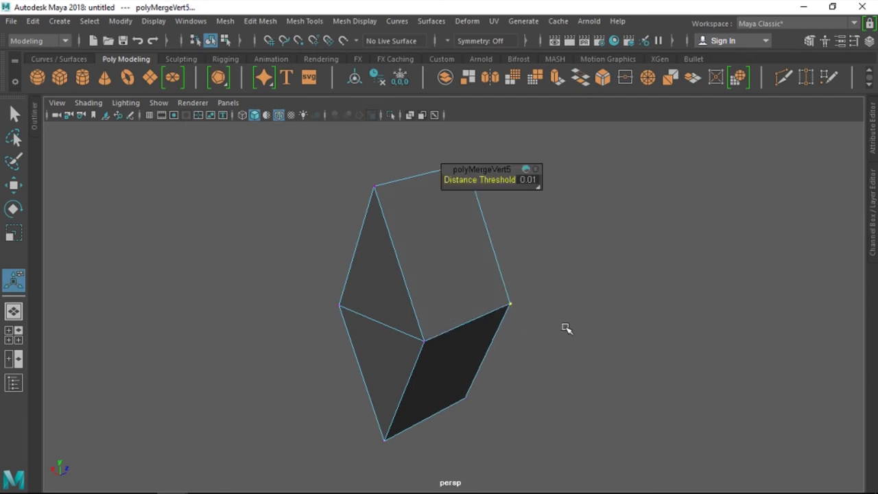
{"action": "mouse_move", "coordinate": [564, 327]}
{"action": "left_mouse_down", "text": "alt"}
{"action": "mouse_move", "coordinate": [519, 304]}
{"action": "mouse_move", "coordinate": [516, 340]}
{"action": "left_mouse_up", "text": "alt"}
{"action": "left_click_drag", "start_coordinate": [629, 352], "coordinate": [686, 376]}
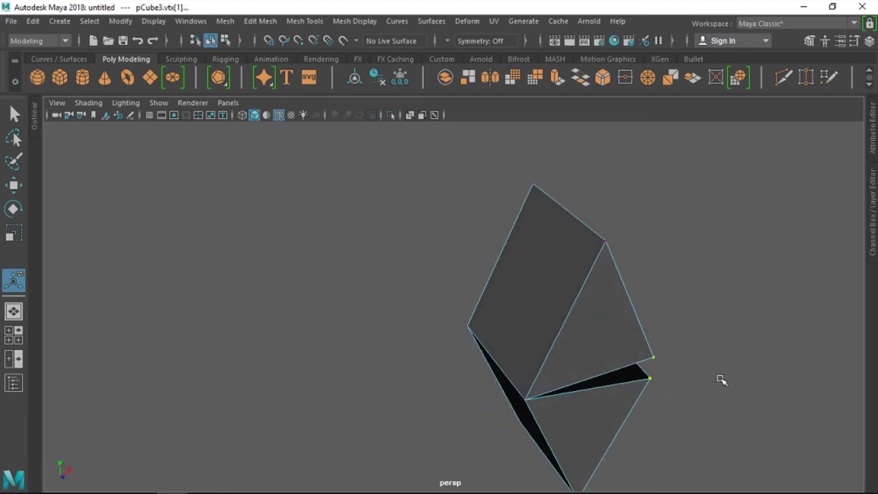
{"action": "right_click_drag", "start_coordinate": [721, 380], "coordinate": [723, 382], "text": "shift"}
{"action": "mouse_move", "coordinate": [723, 383]}
{"action": "left_mouse_down", "text": "alt"}
{"action": "mouse_move", "coordinate": [613, 334]}
{"action": "mouse_move", "coordinate": [710, 356]}
{"action": "mouse_move", "coordinate": [595, 319]}
{"action": "left_mouse_up", "text": "alt"}
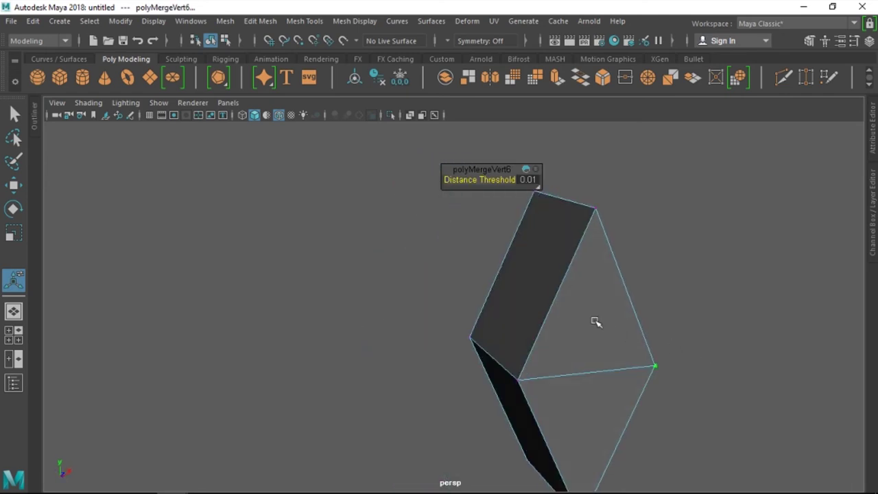
{"action": "right_click_drag", "start_coordinate": [601, 247], "coordinate": [657, 90]}
{"action": "mouse_move", "coordinate": [757, 273]}
{"action": "left_mouse_down", "text": "alt"}
{"action": "mouse_move", "coordinate": [529, 271]}
{"action": "mouse_move", "coordinate": [538, 296]}
{"action": "mouse_move", "coordinate": [463, 291]}
{"action": "mouse_move", "coordinate": [428, 258]}
{"action": "left_mouse_up", "text": "alt"}
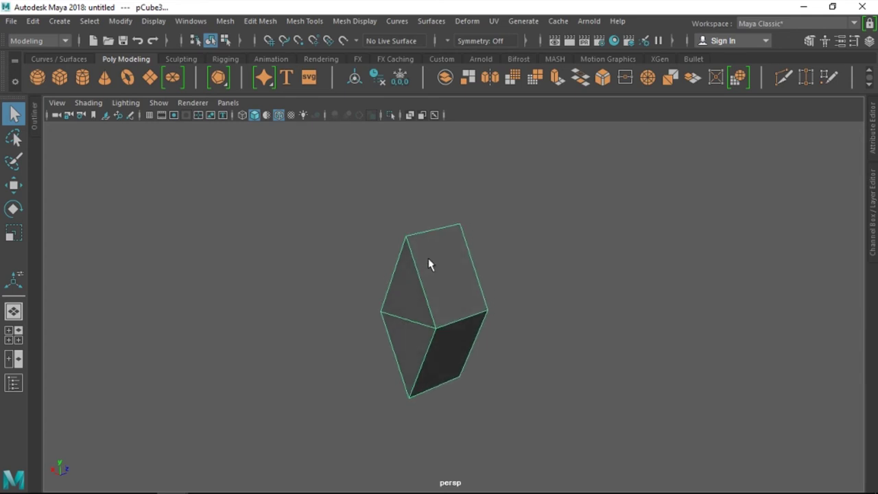